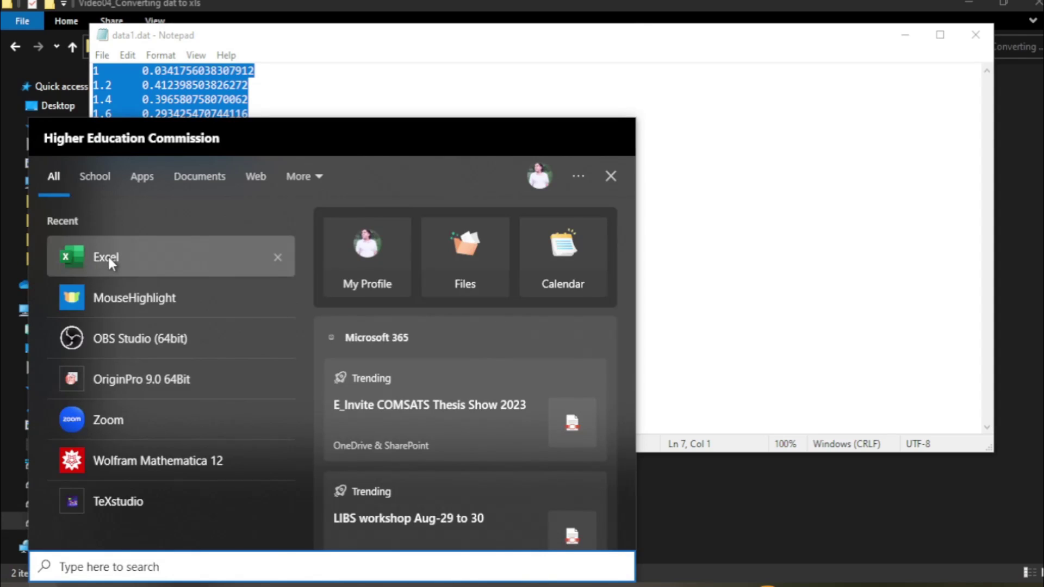
- Launch Excel and paste the copied two-column numbers into A1:B6 of a new blank workbook
click(109, 257)
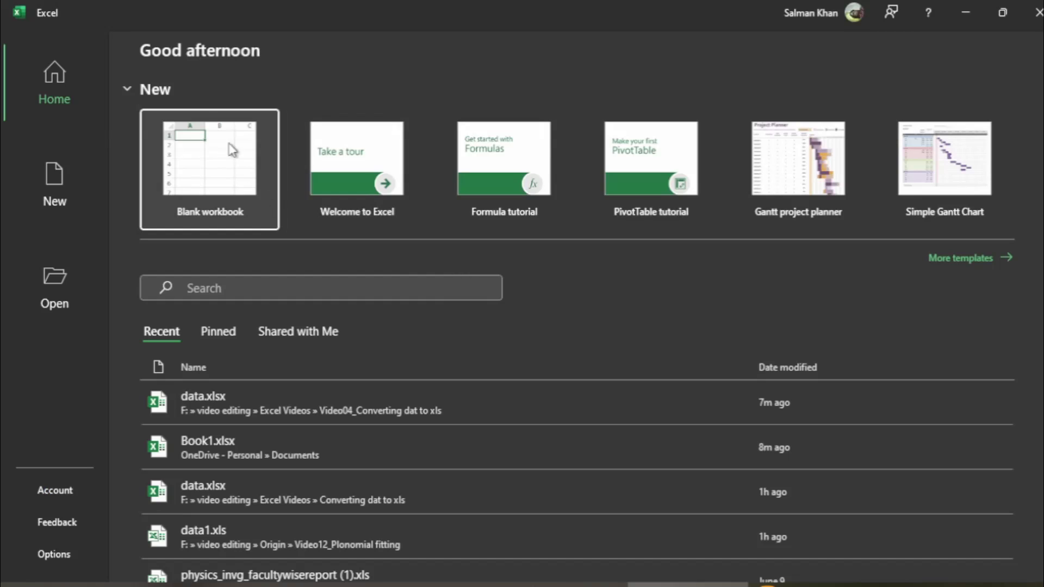
click(231, 161)
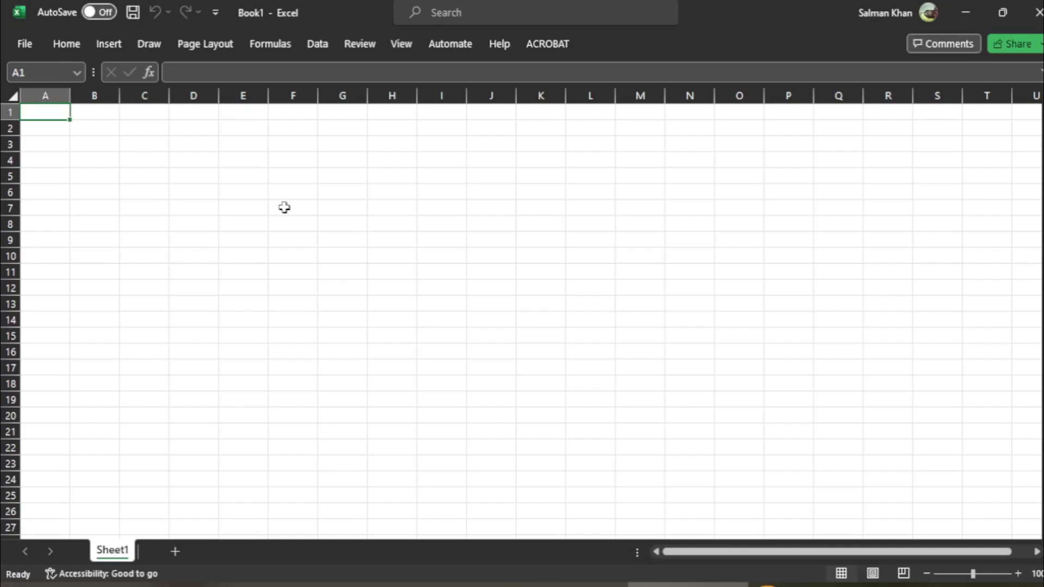
text(1	0.034176 1.2	0.412399 1.4	0.396581 1.6	0.293425 1.8	0.387153 2	0.65114)
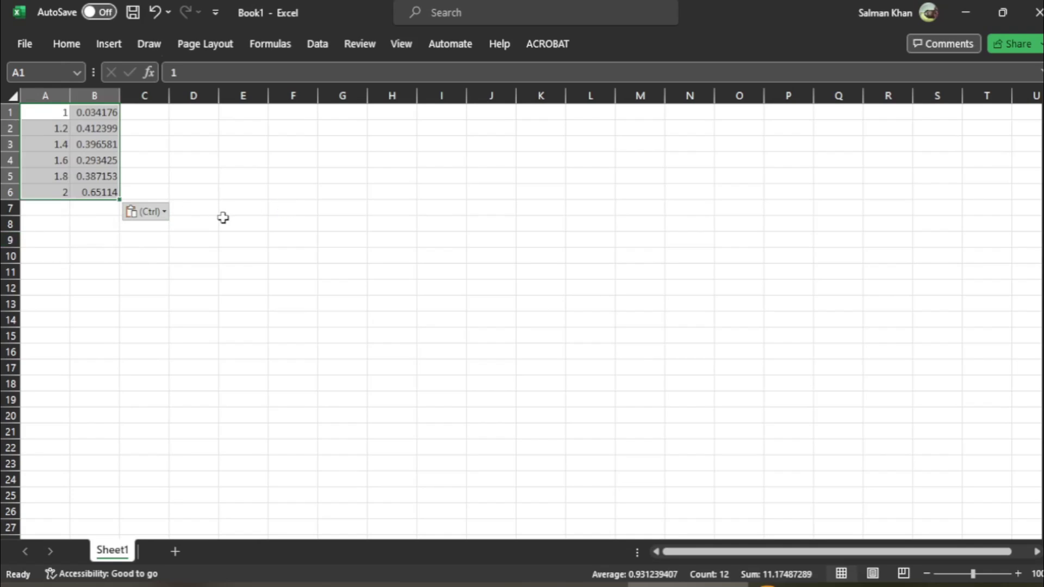
click(92, 232)
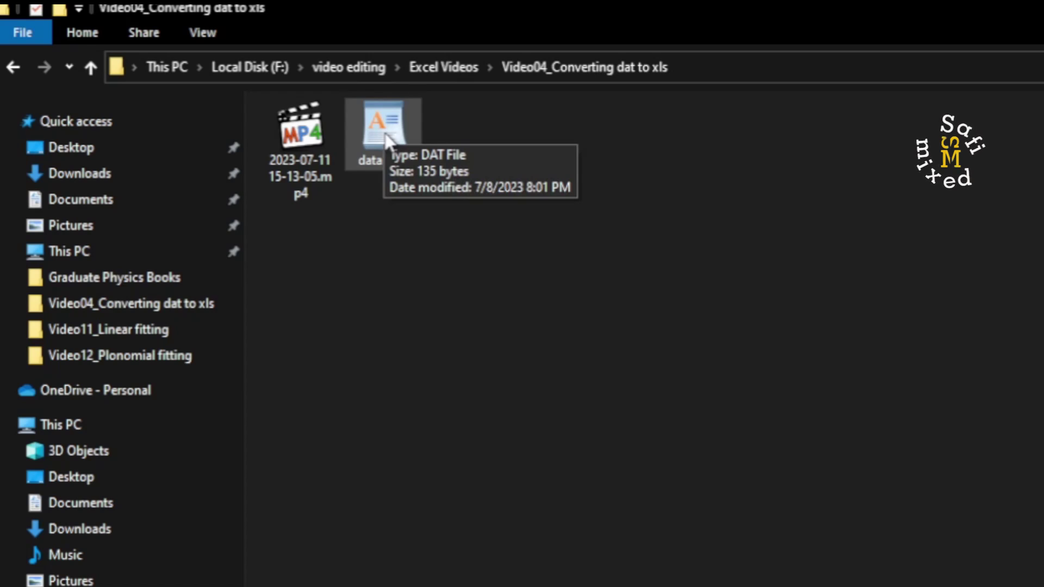
right_click(385, 136)
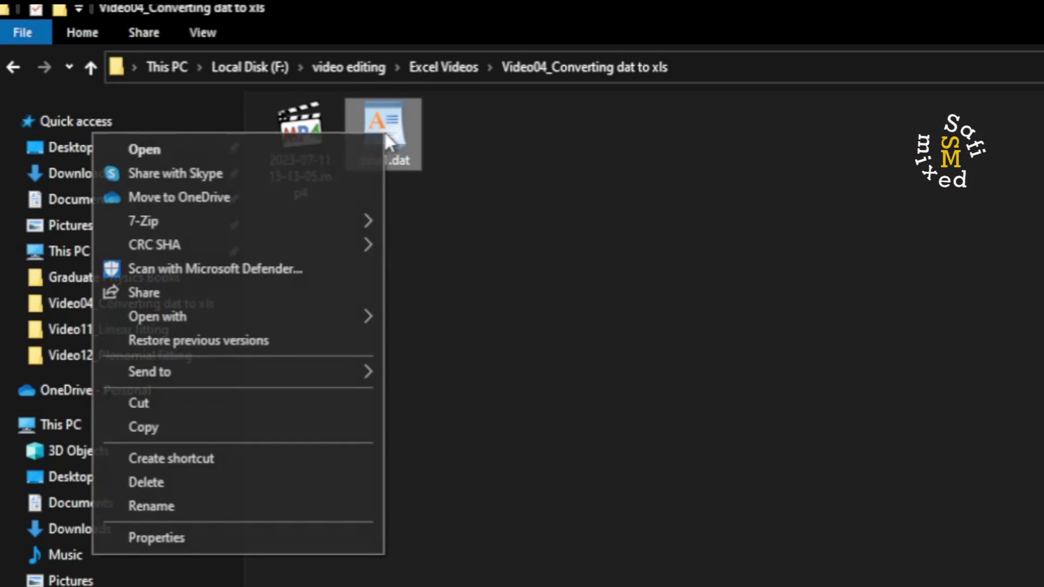
mouse_move(236, 316)
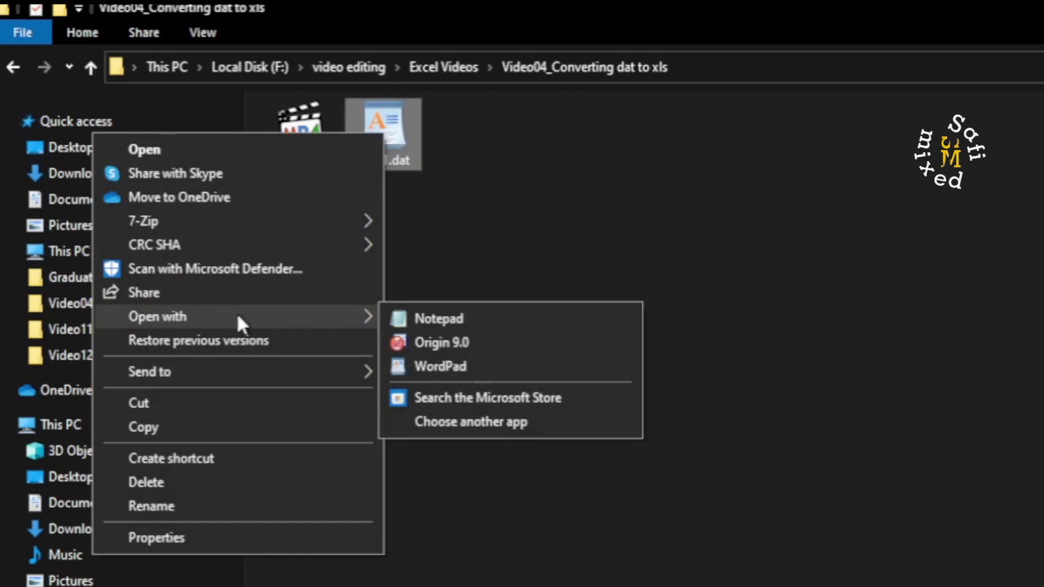
click(472, 422)
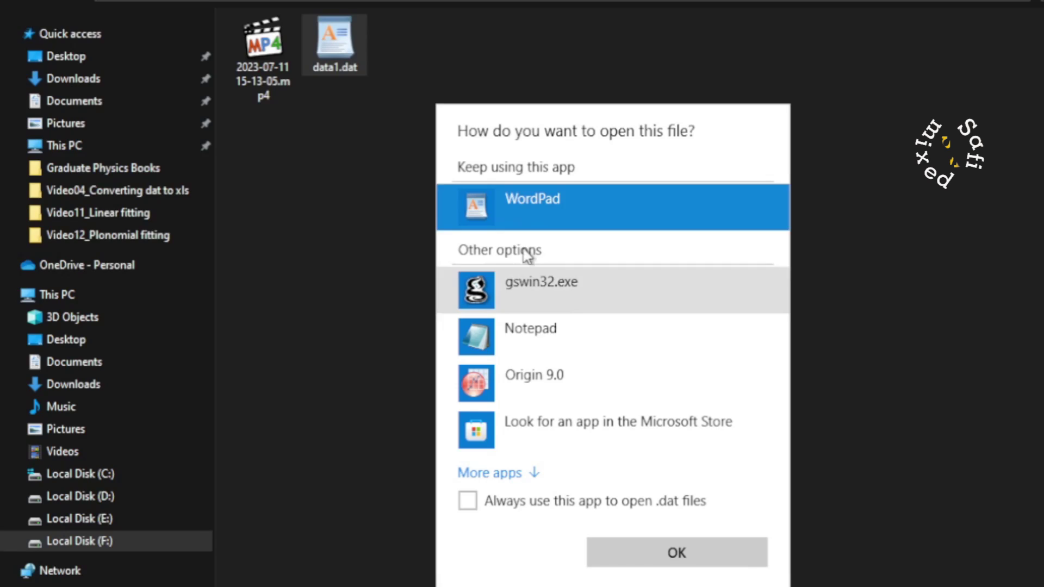
scroll(756, 304, down, 1)
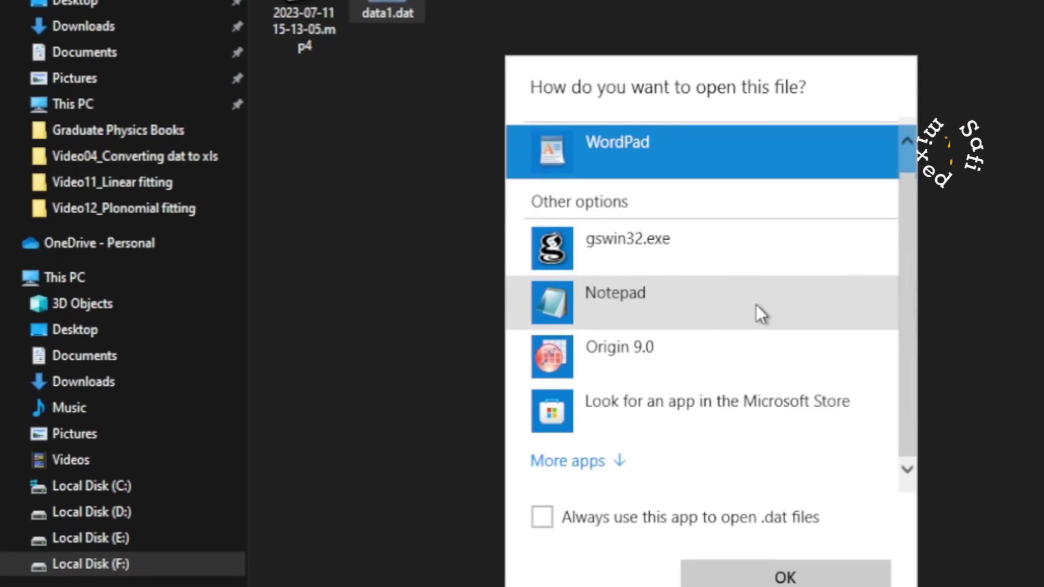
scroll(755, 305, up, 1)
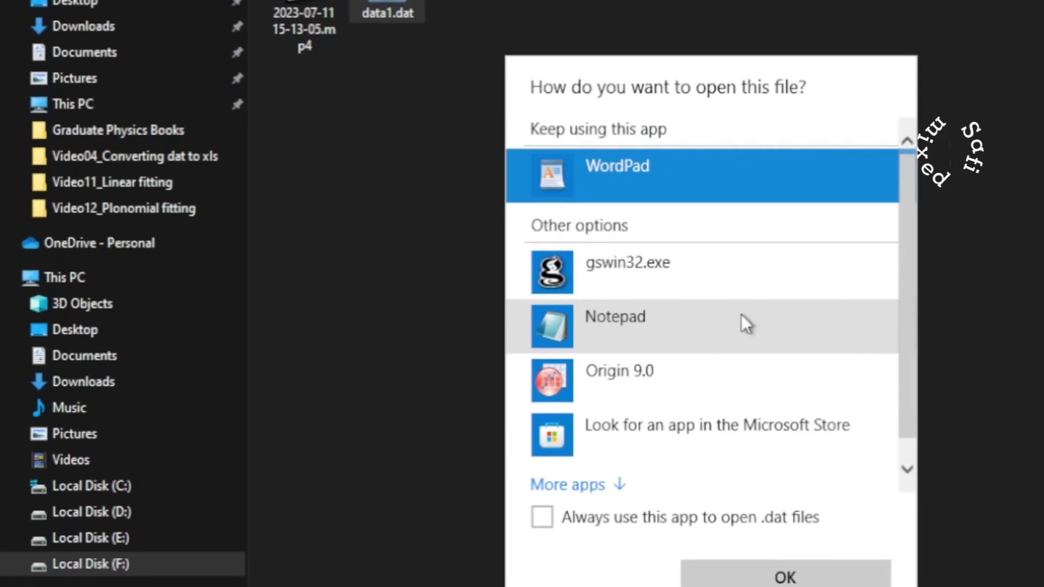
click(588, 485)
scroll(764, 351, down, 2)
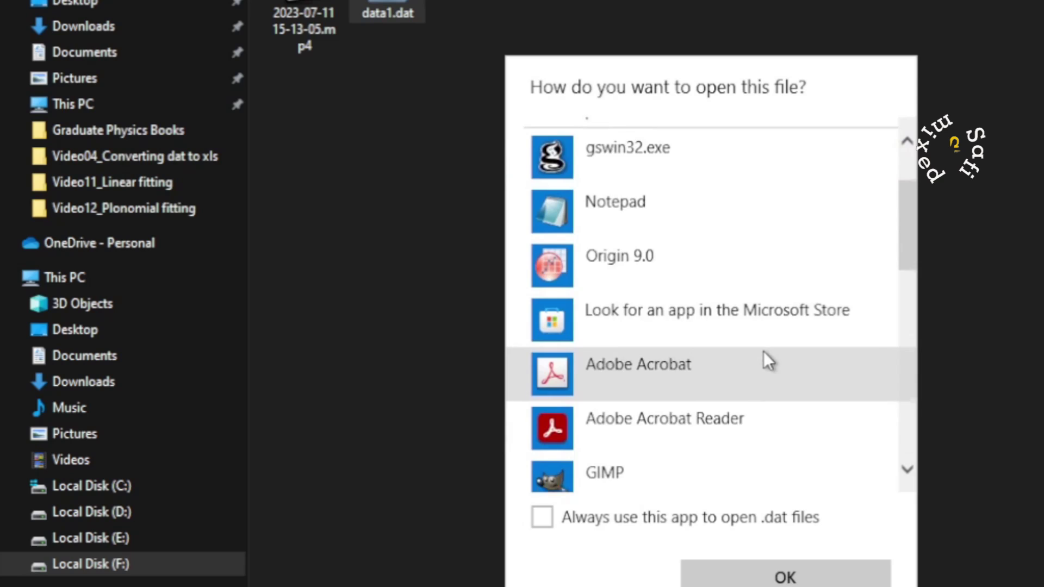
scroll(766, 359, down, 4)
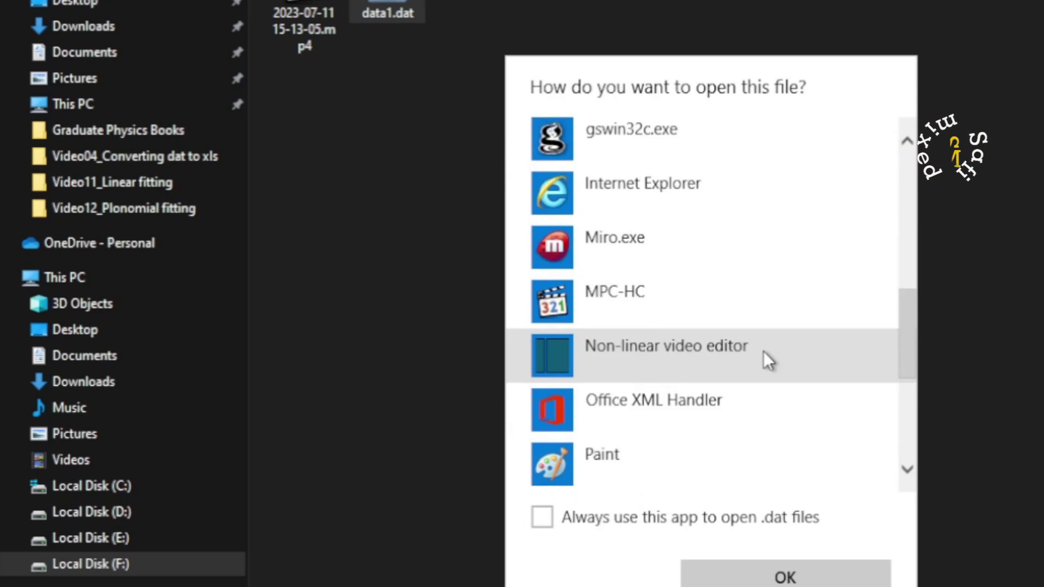
scroll(763, 351, down, 3)
scroll(763, 351, up, 10)
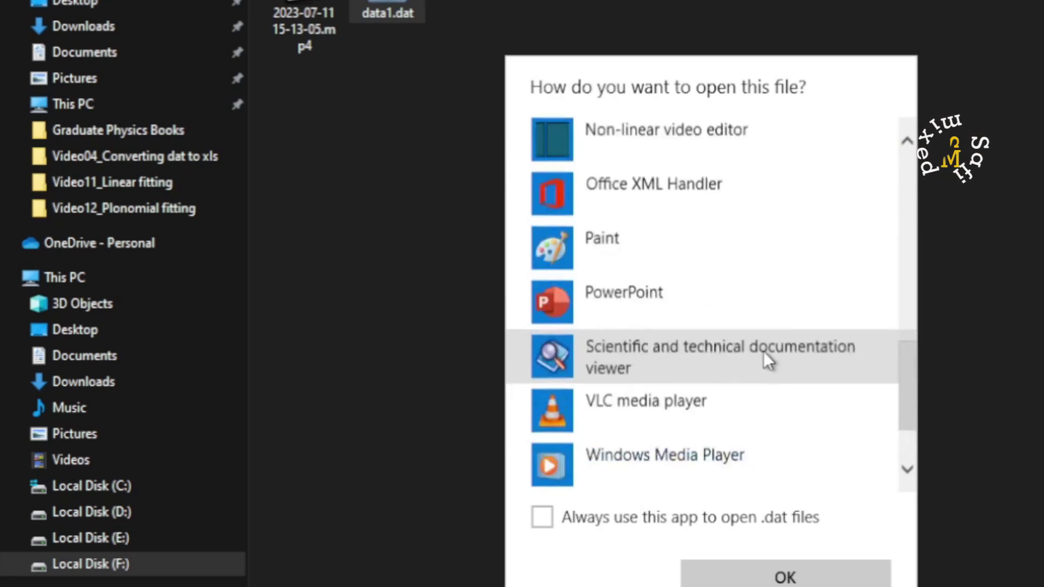
- Show the Open with list of apps for data1.dat in the project folder
double_click(830, 327)
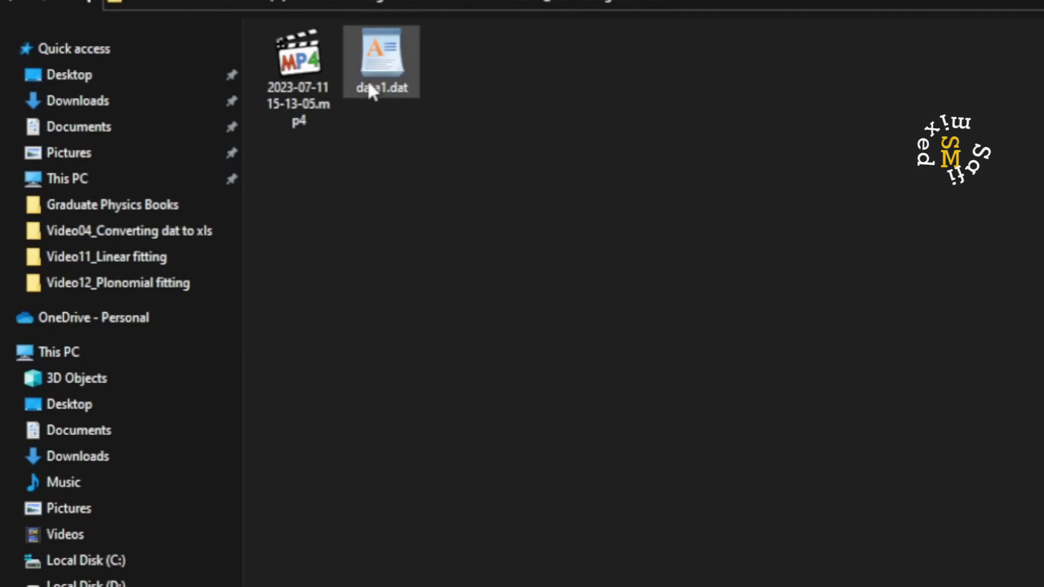
mouse_move(379, 50)
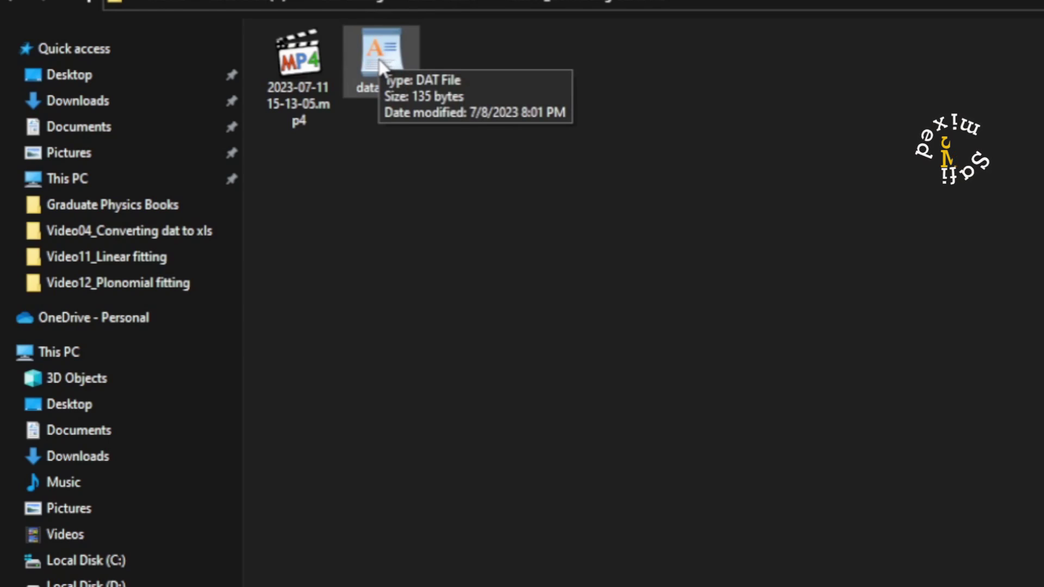
click(386, 64)
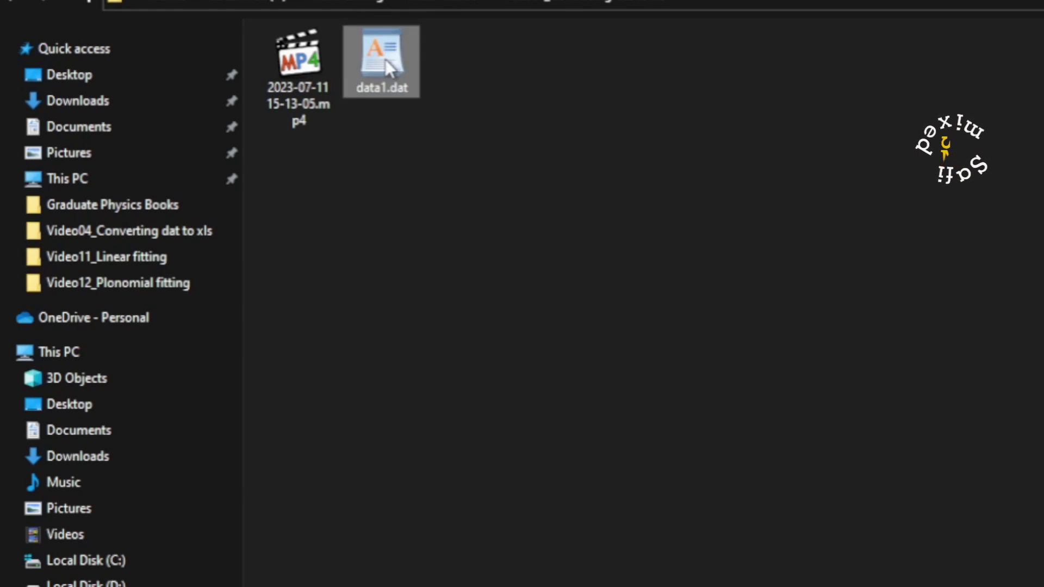
right_click(386, 62)
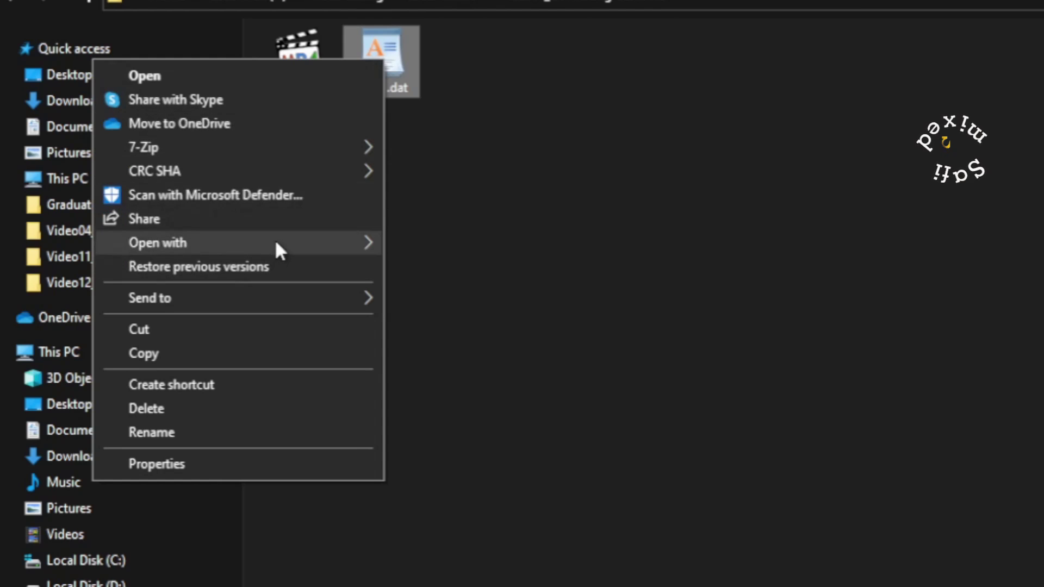
mouse_move(278, 241)
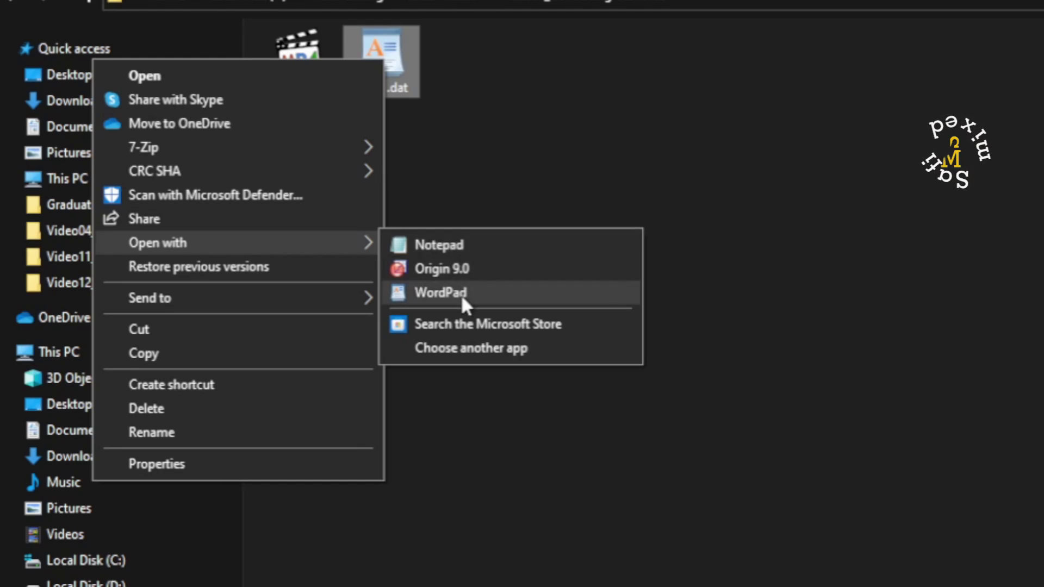
- Open data1.dat in Notepad and select all six rows of both number columns
click(452, 243)
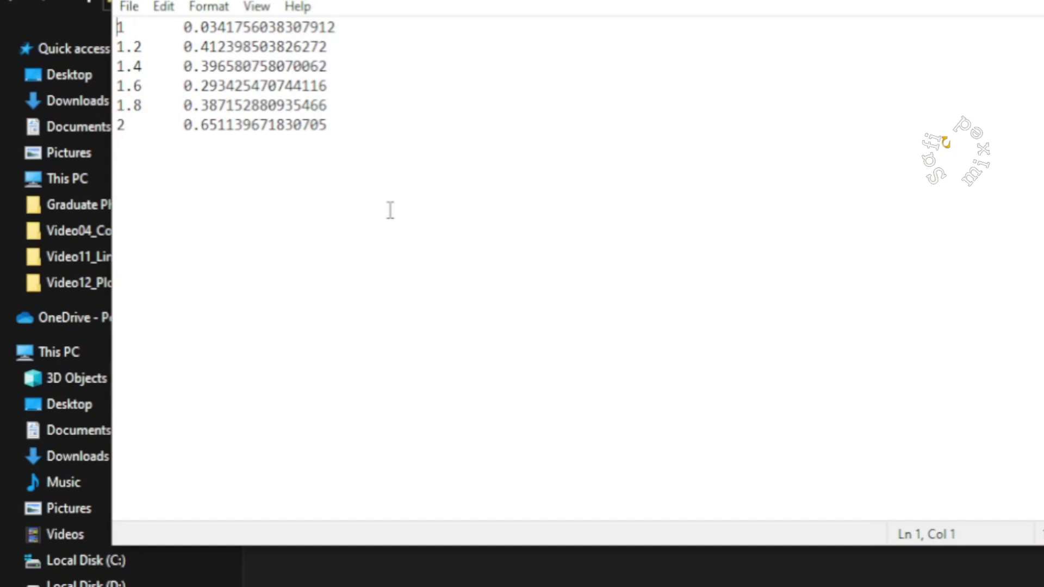
key(ctrl+a)
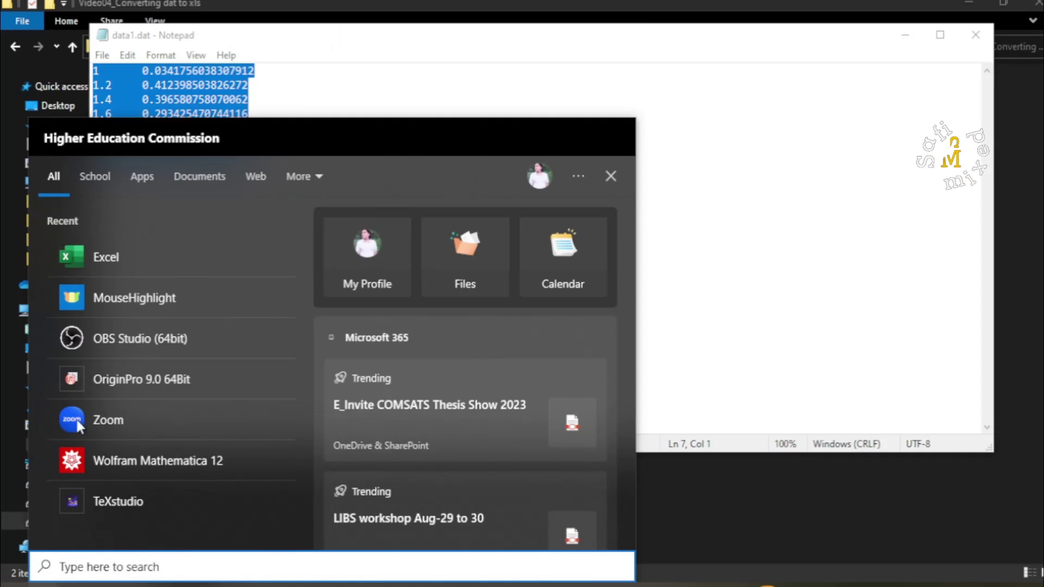
- Paste the data1.dat numbers into A1:B6 of a new blank workbook and dismiss the paste options
click(109, 256)
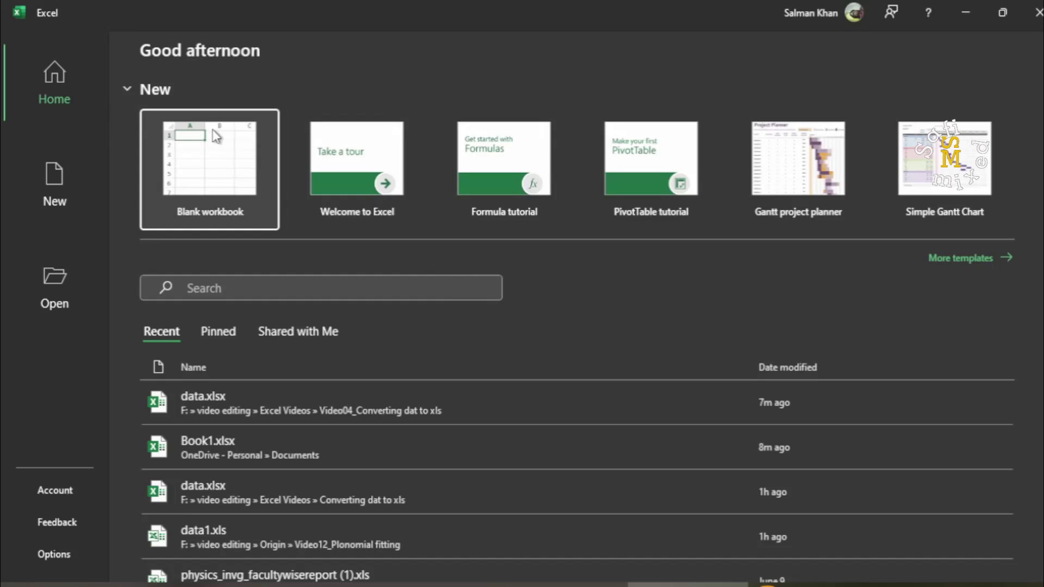
click(227, 155)
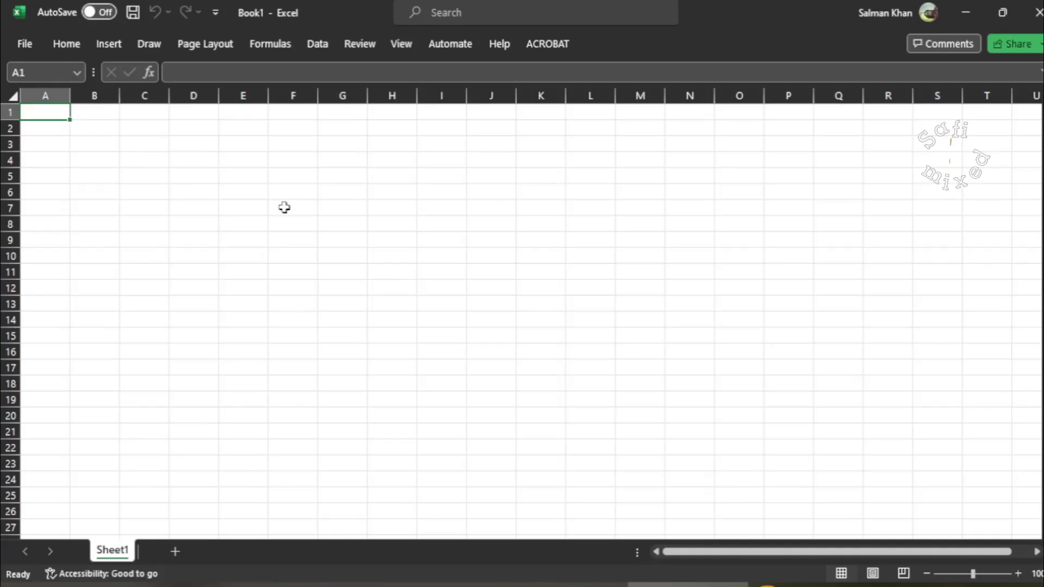
text(1	0.034176 1.2	0.412399 1.4	0.396581 1.6	0.293425 1.8	0.387153 2	0.65114)
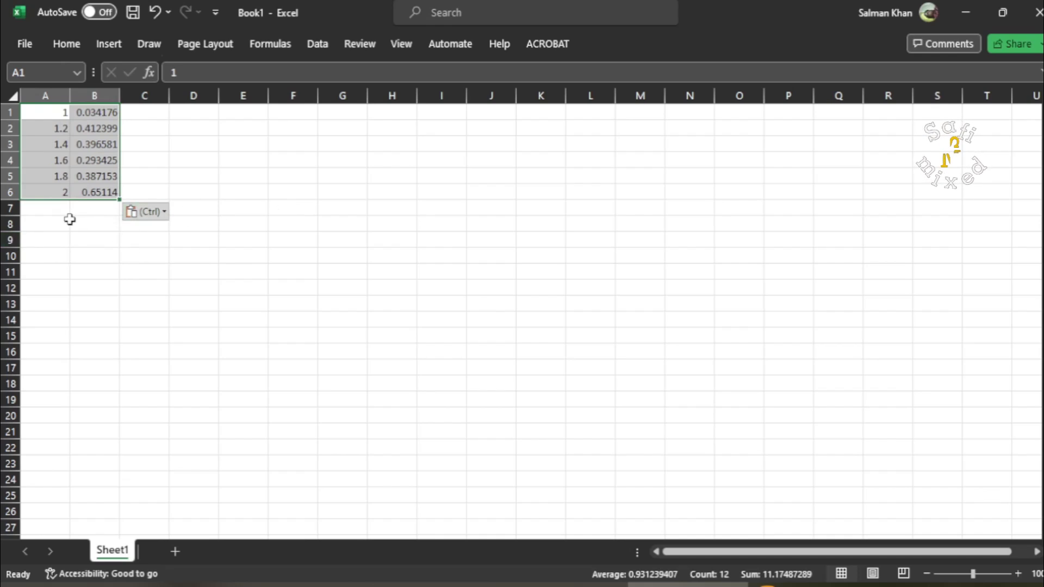
click(93, 239)
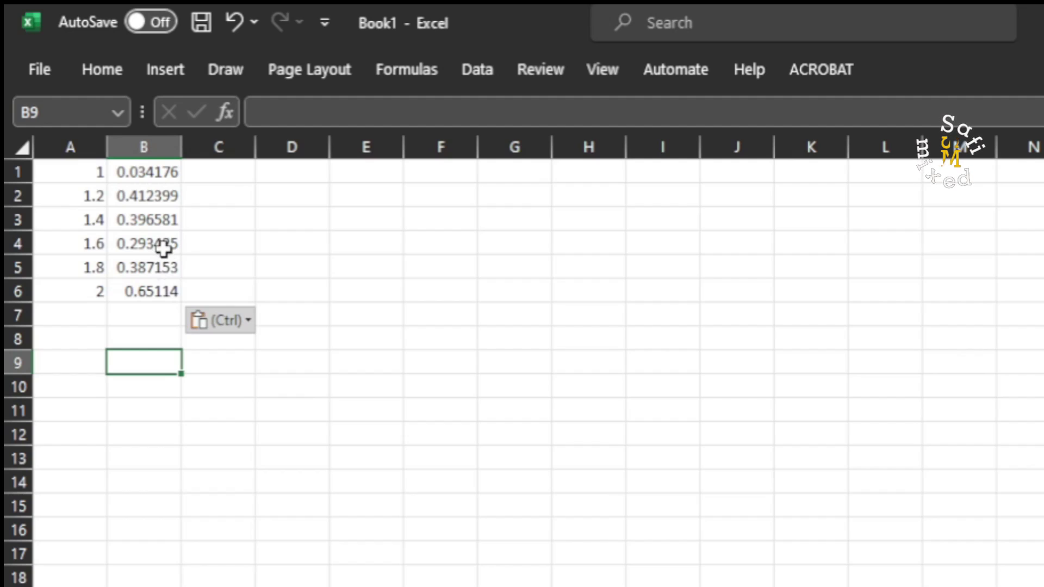
key(Escape)
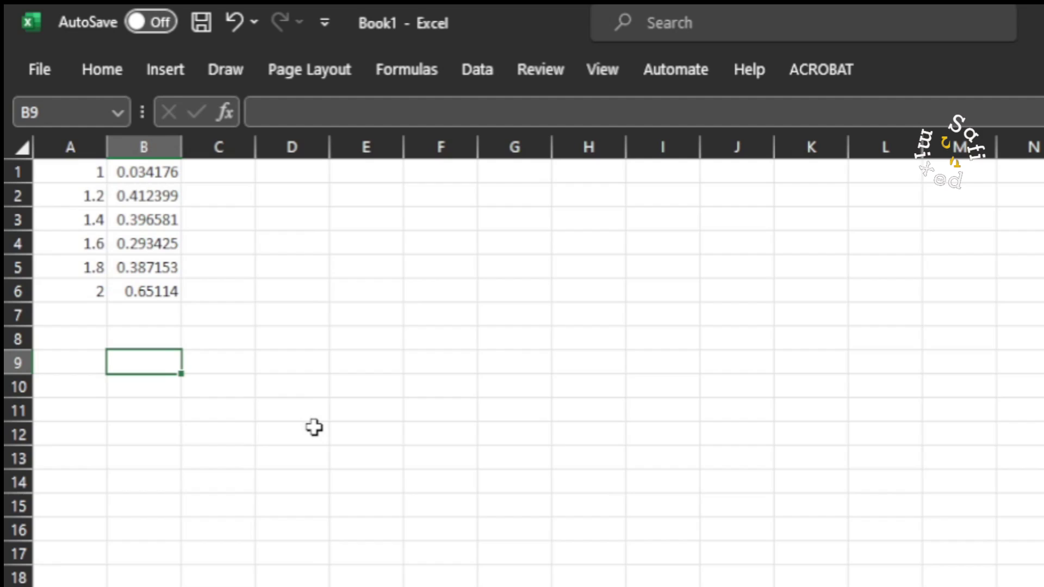
- Name the new workbook 'data 2', keeping the Excel Workbook (.xlsx) file type
key(ctrl+s)
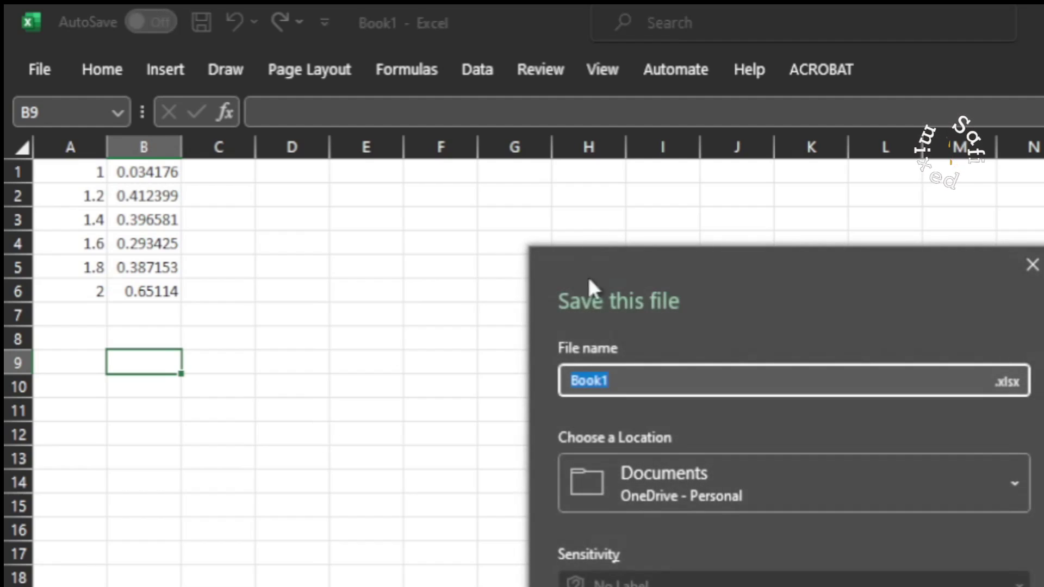
click(674, 382)
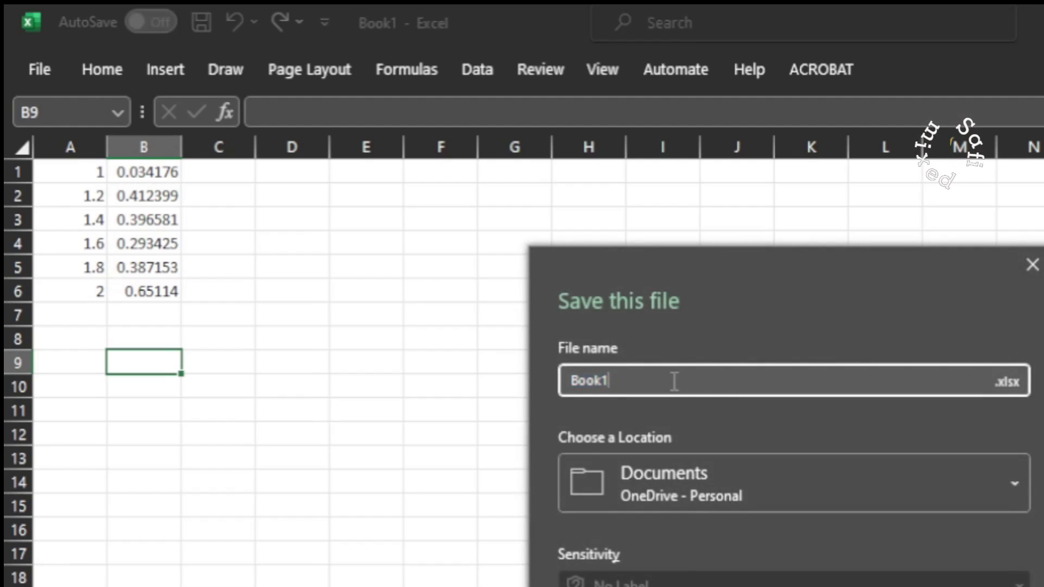
text(da)
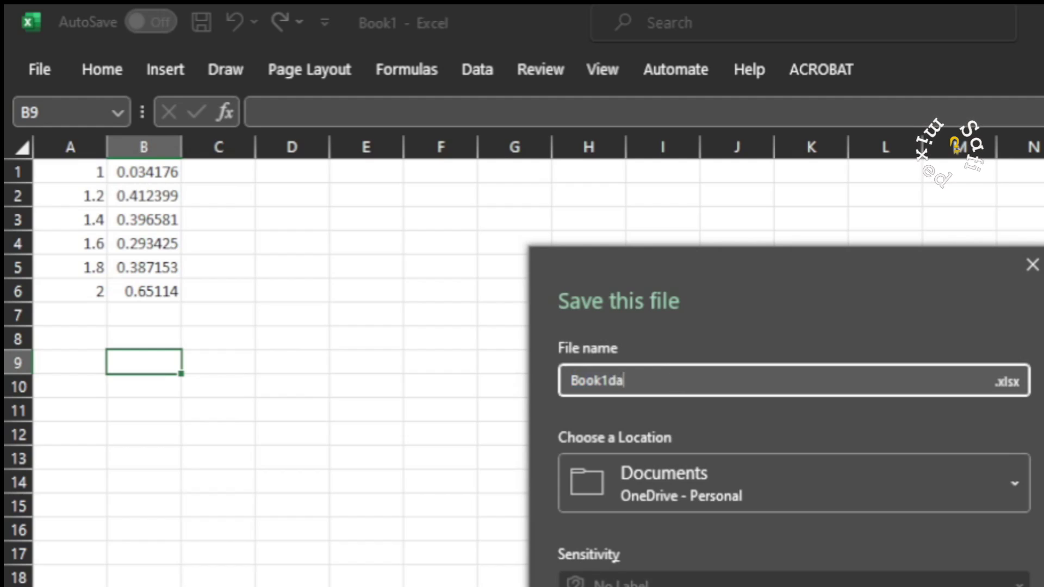
key(BackSpace)
key(BackSpace)
key(BackSpace)
key(BackSpace)
key(BackSpace)
key(BackSpace)
key(BackSpace)
text(da)
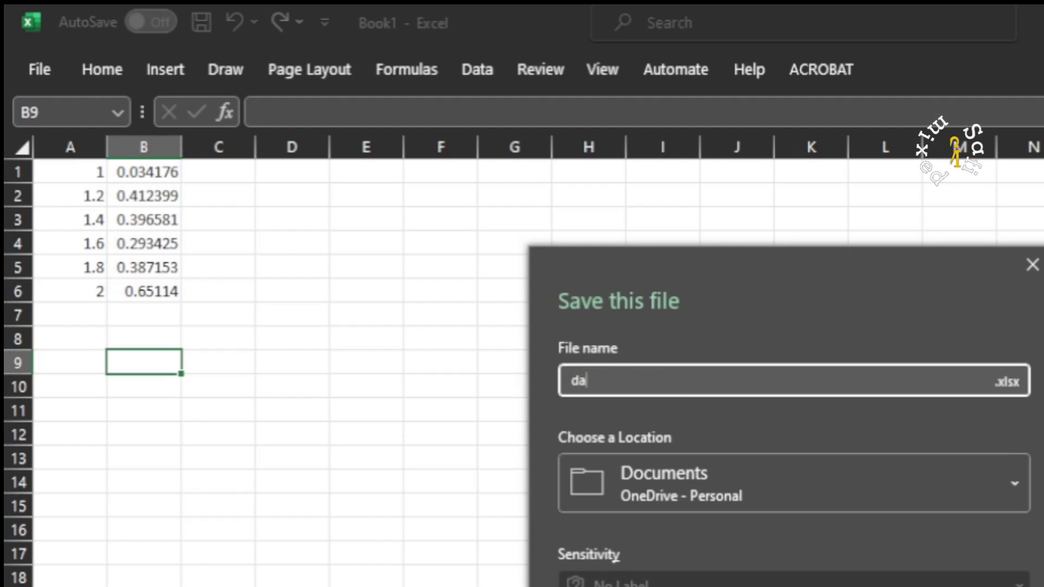
text(ta)
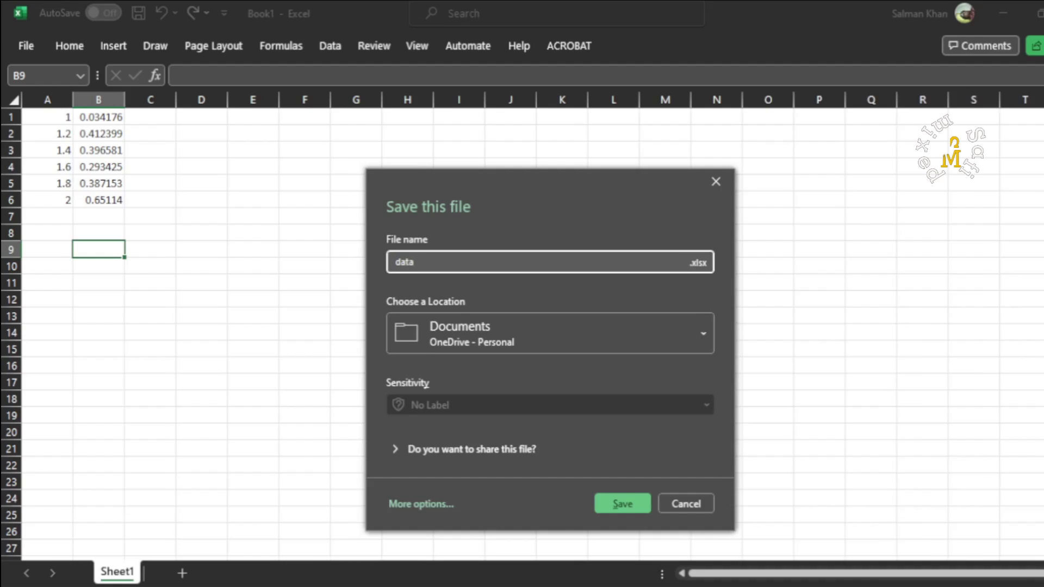
text( 2)
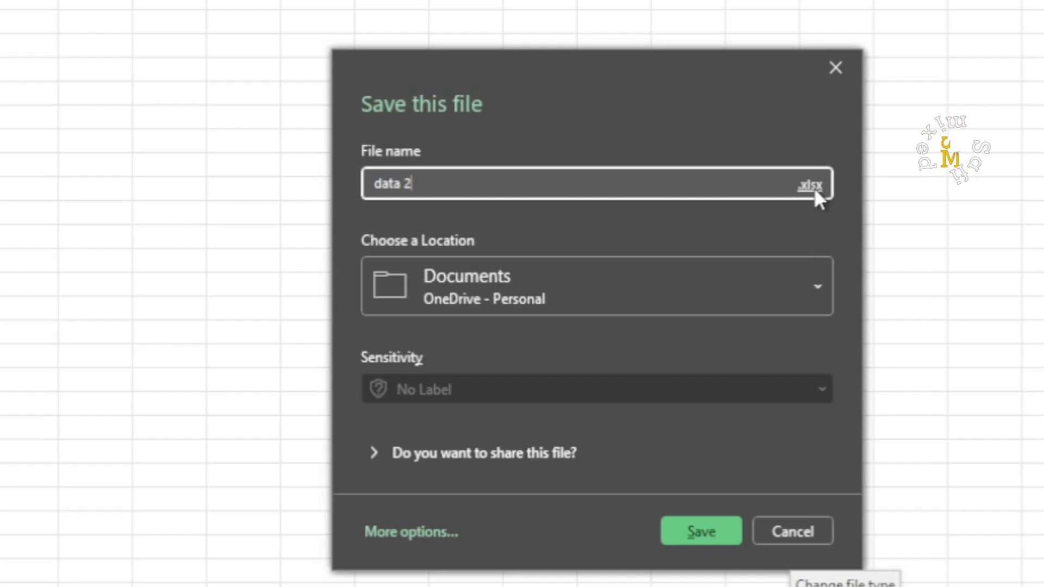
click(813, 188)
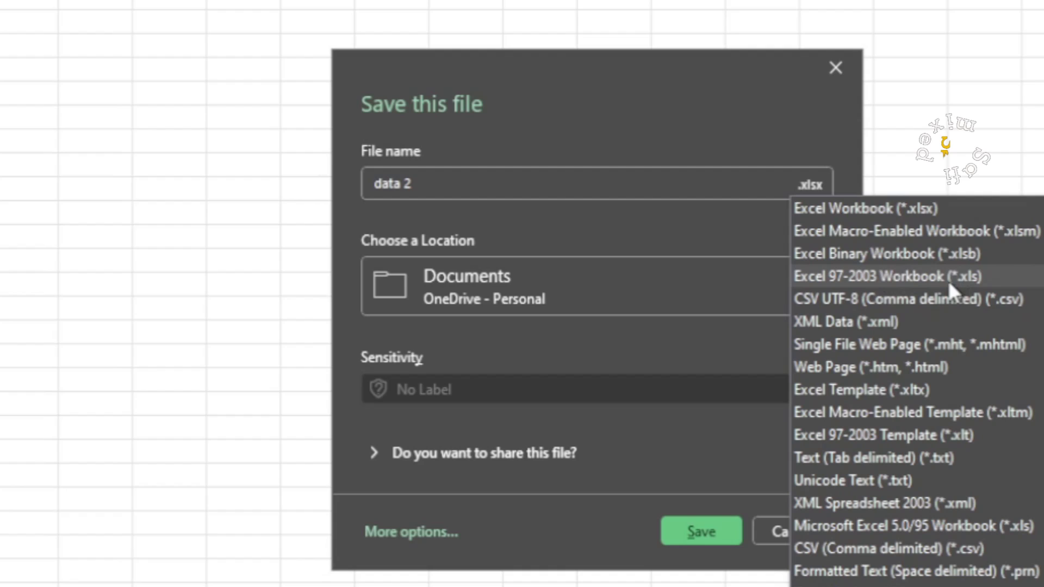
key(Escape)
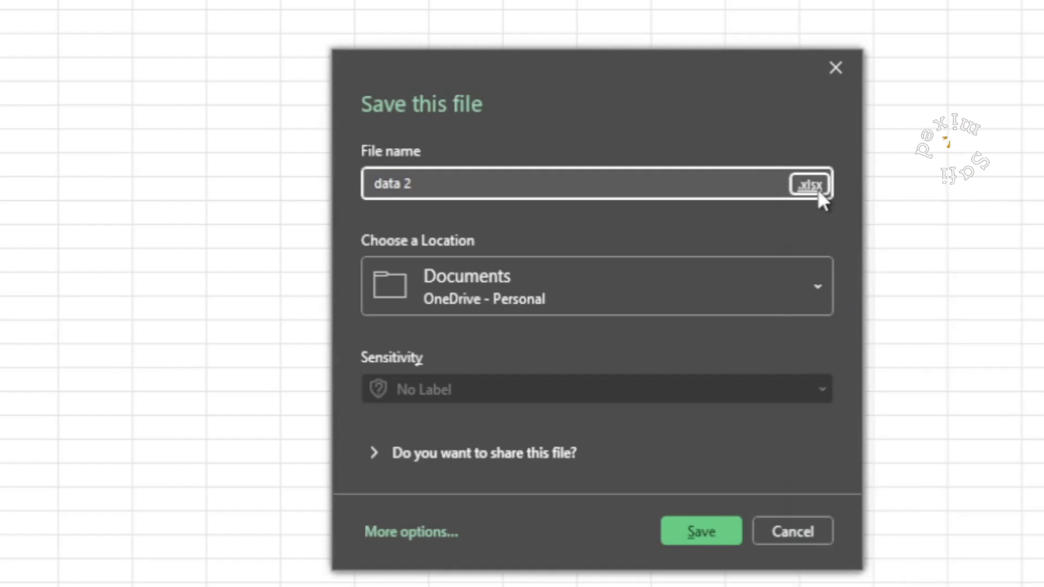
key(Tab)
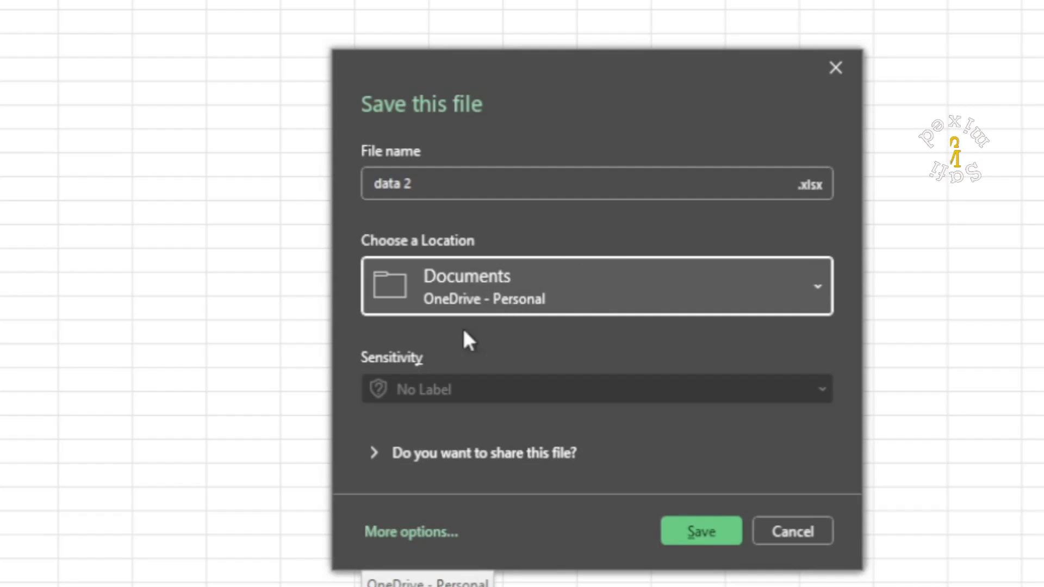
- Save data 2.xlsx on This PC in the Video04_Converting dat to xls folder
click(409, 534)
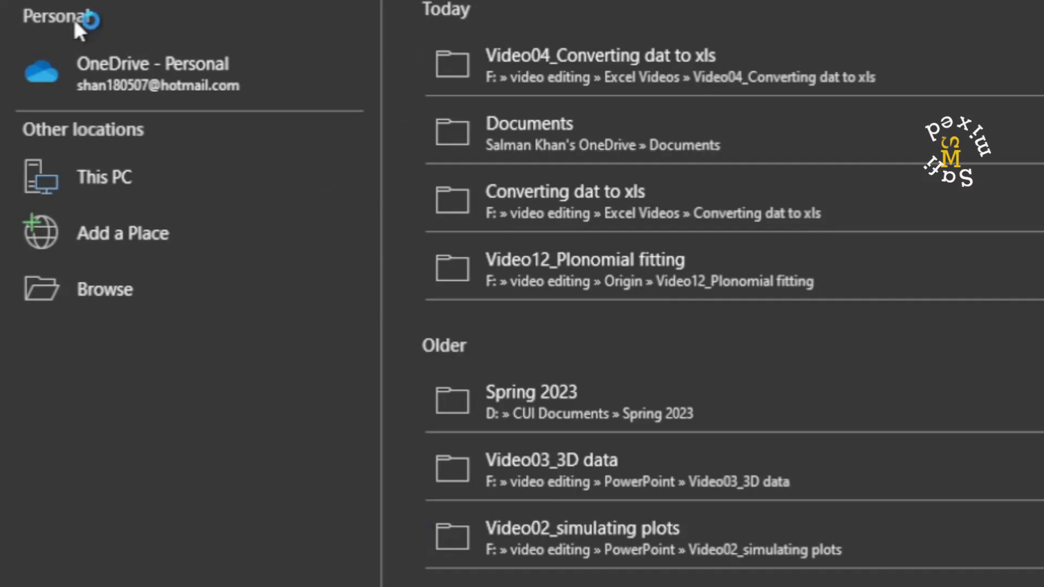
click(118, 182)
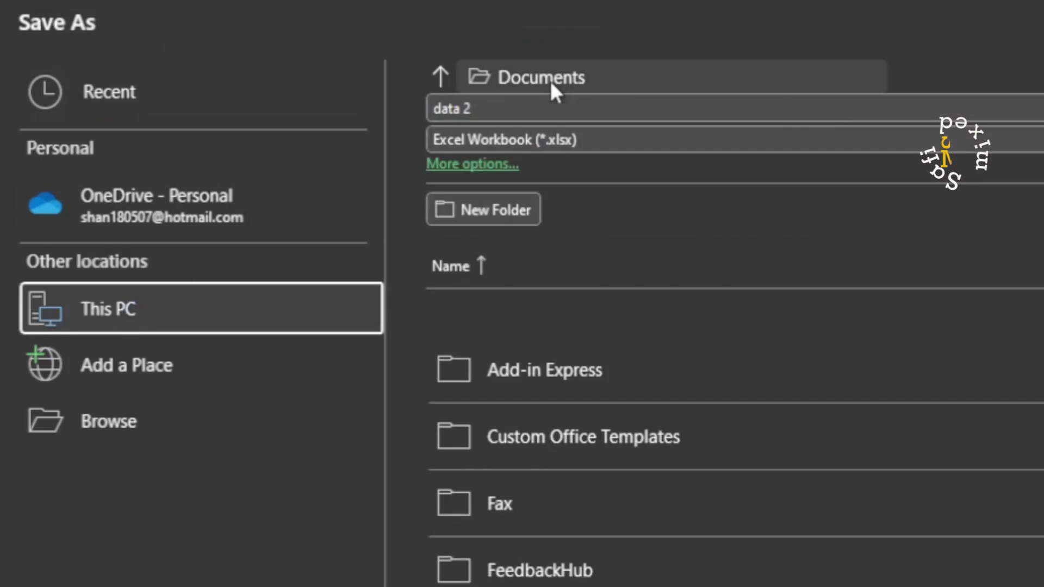
click(559, 76)
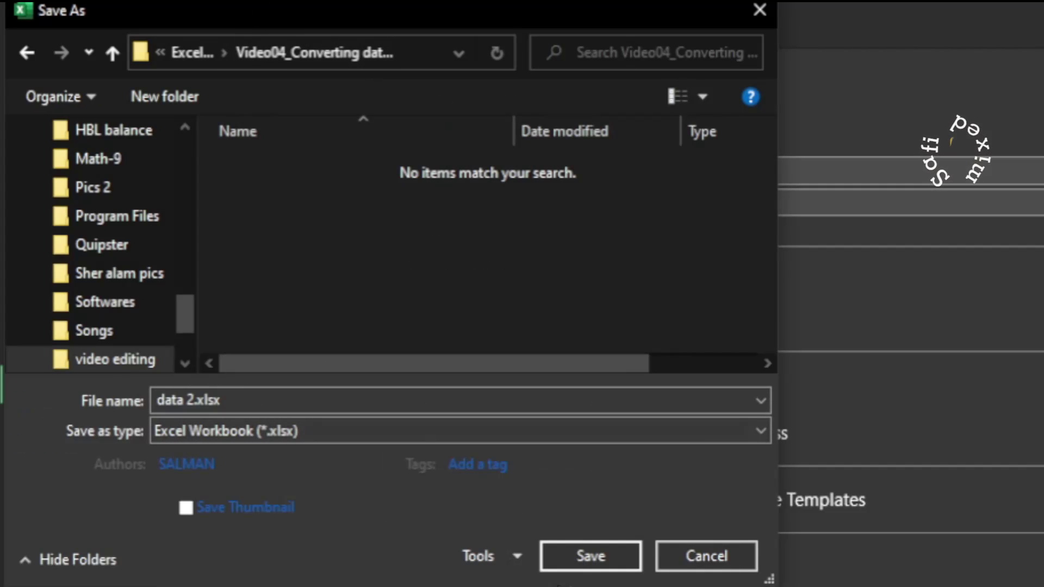
click(590, 558)
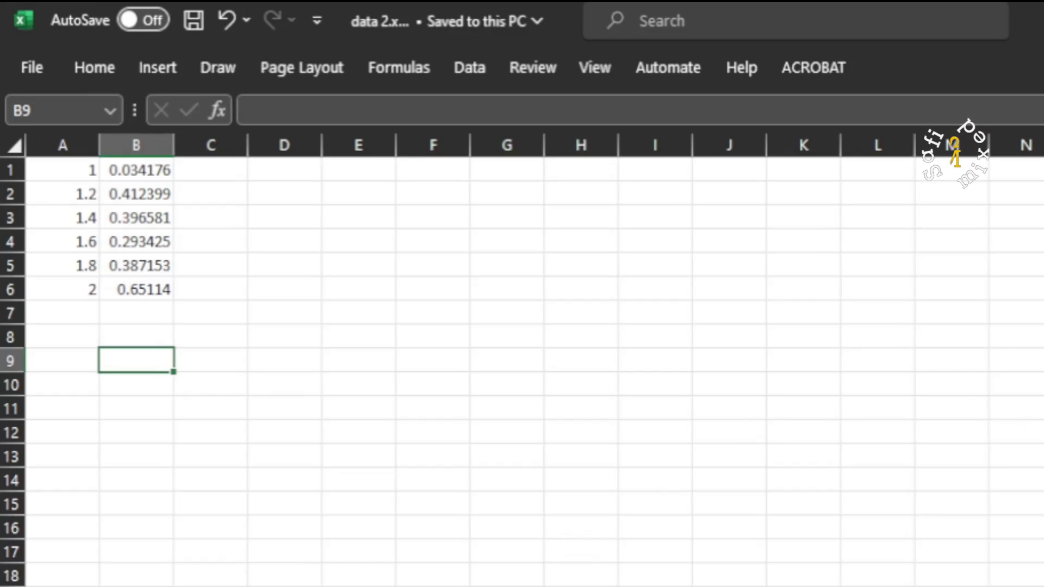
- Reopen data 2.xlsx from the Video04_Converting dat to xls folder to check the saved data
key(alt+Tab)
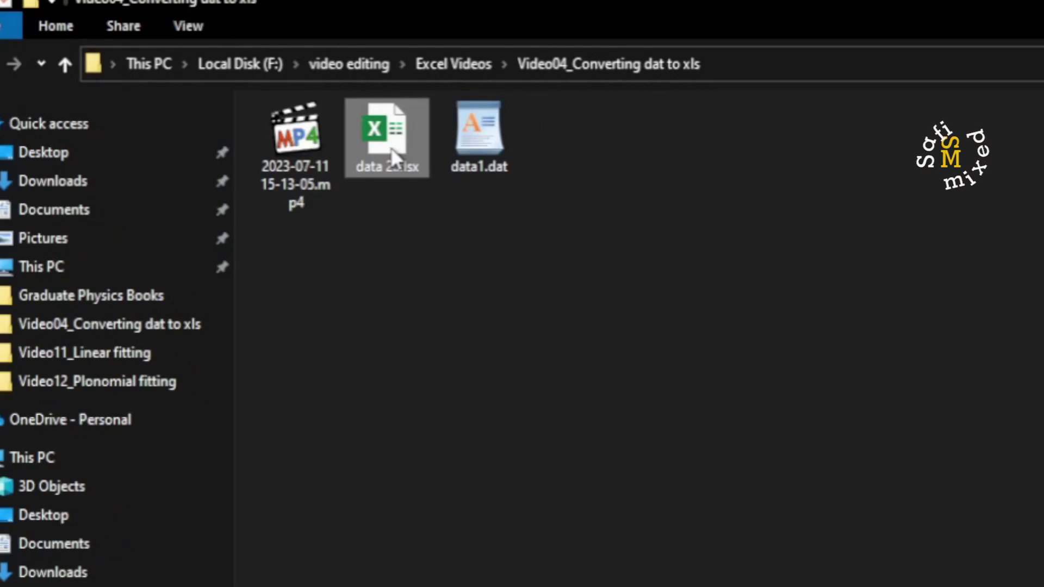
double_click(391, 148)
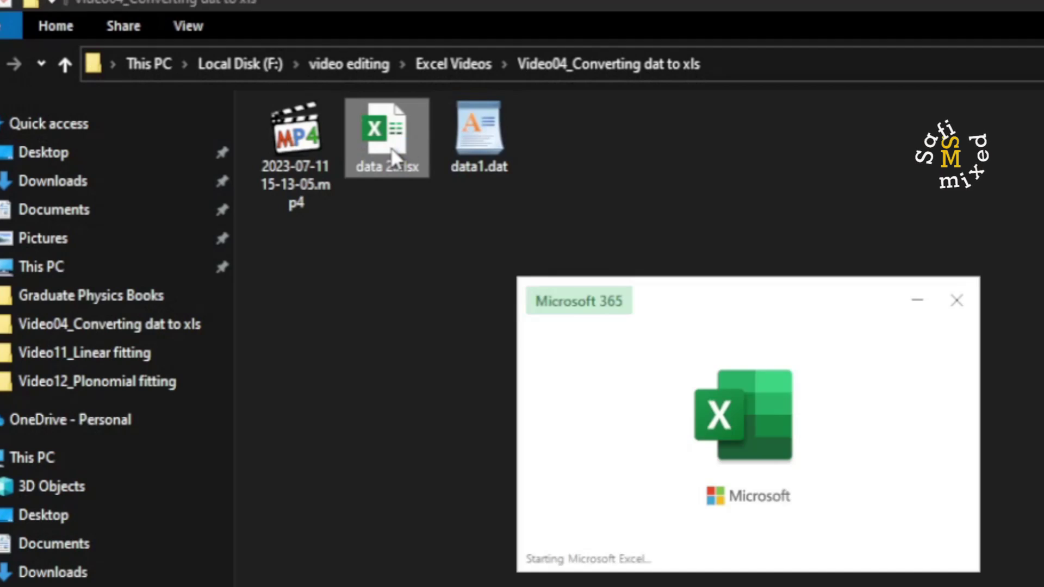